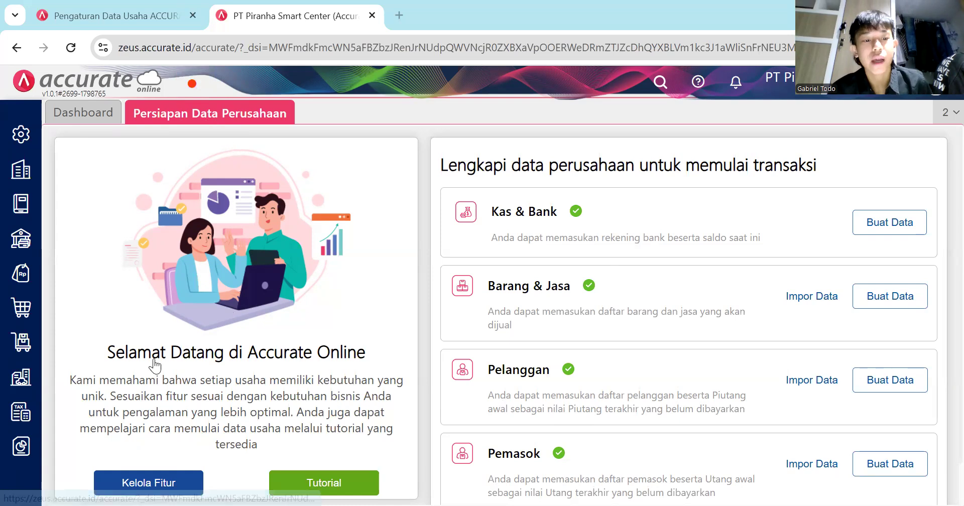
Open the Preferensi feature management and view the Penjualan sales feature options.
{"action": "left_click", "coordinate": [173, 483]}
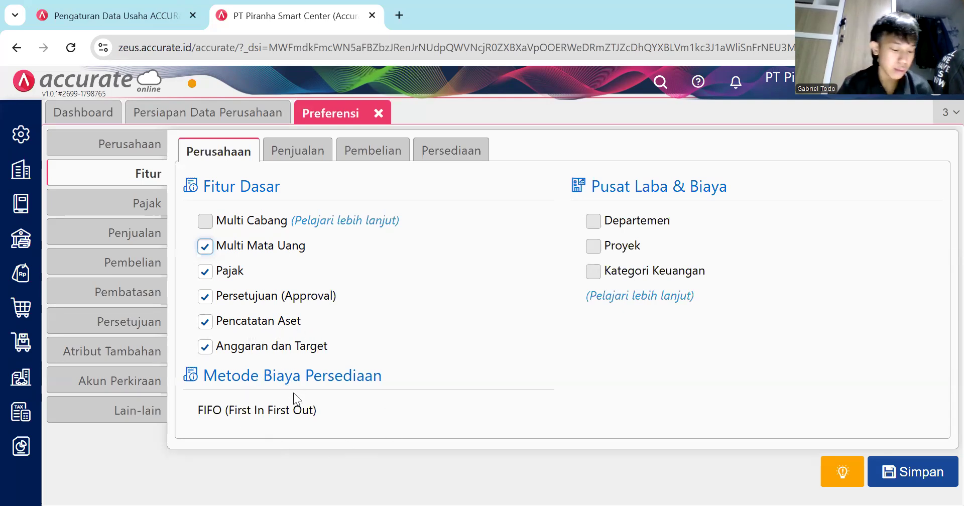
{"action": "left_click", "coordinate": [193, 412]}
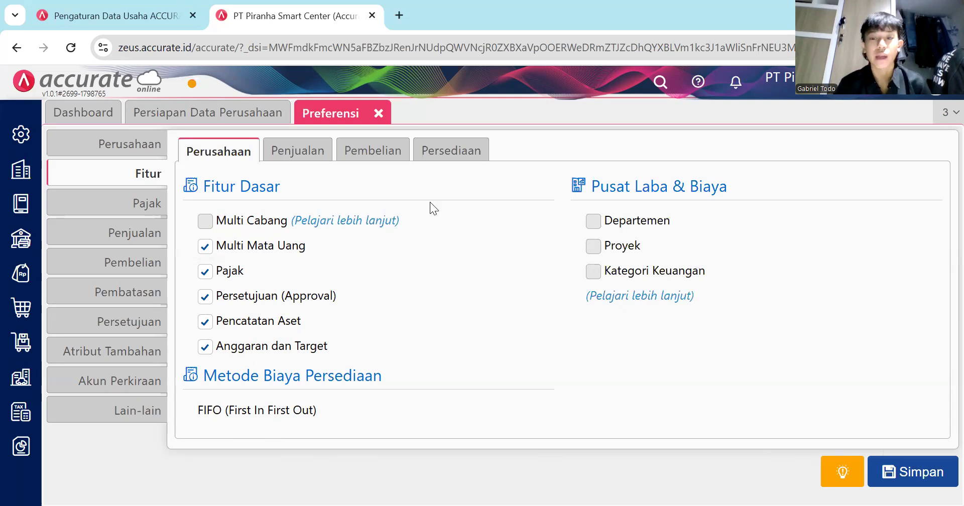
{"action": "left_click", "coordinate": [311, 148]}
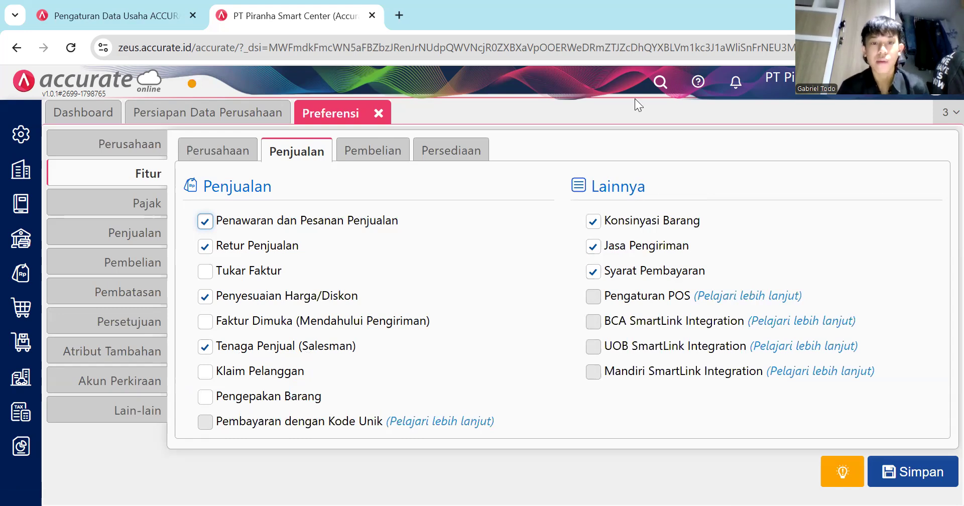
Review the Pembelian options, then switch off Produksi Sederhana under Persediaan features.
{"action": "left_click", "coordinate": [373, 153]}
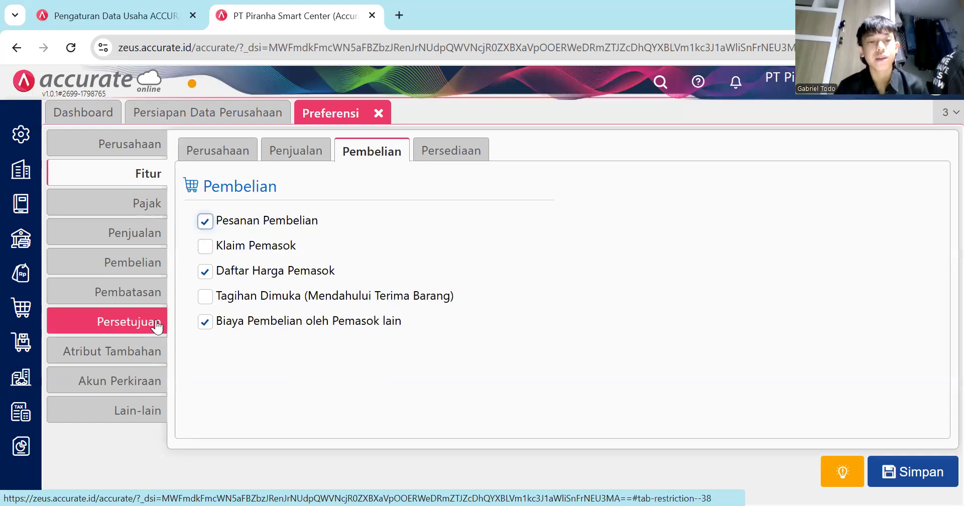
{"action": "left_click", "coordinate": [419, 146]}
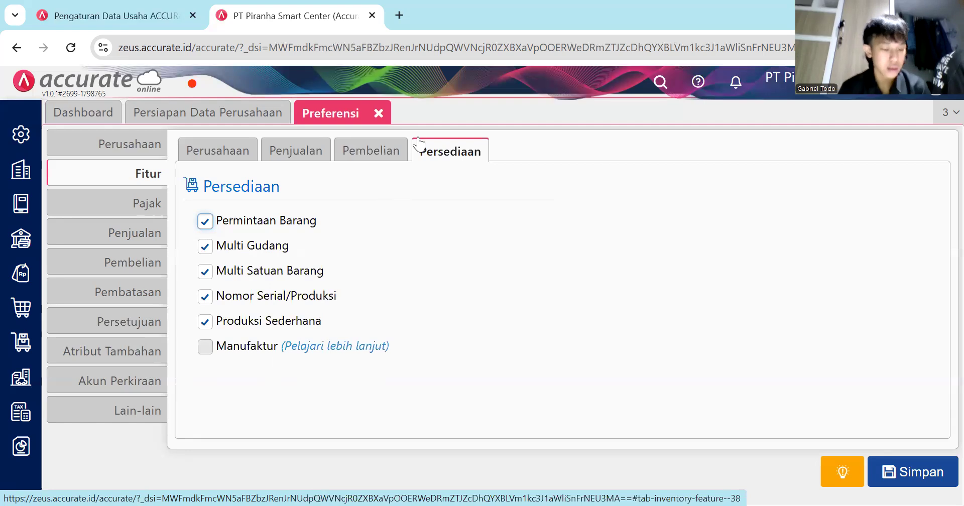
{"action": "left_click", "coordinate": [206, 323]}
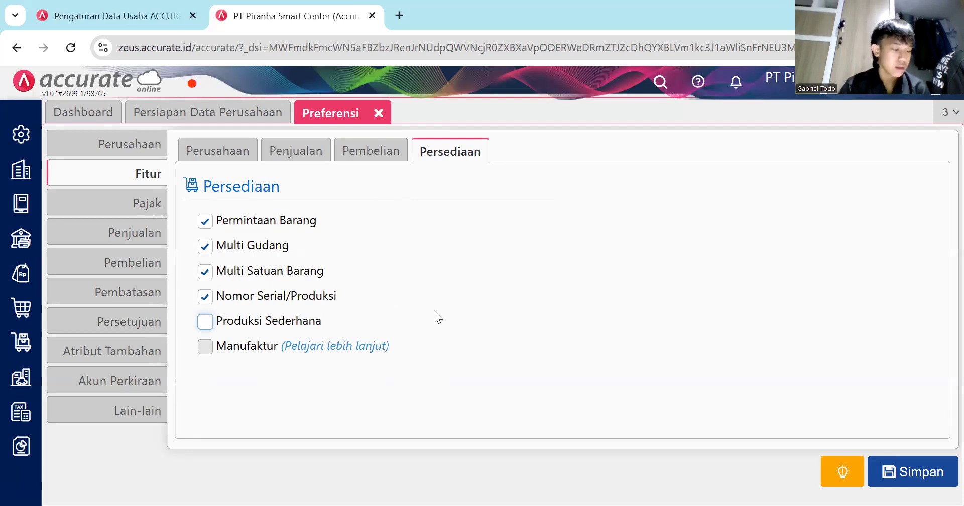
In Perusahaan company info, enter the company telephone number and fax number.
{"action": "left_click", "coordinate": [144, 147]}
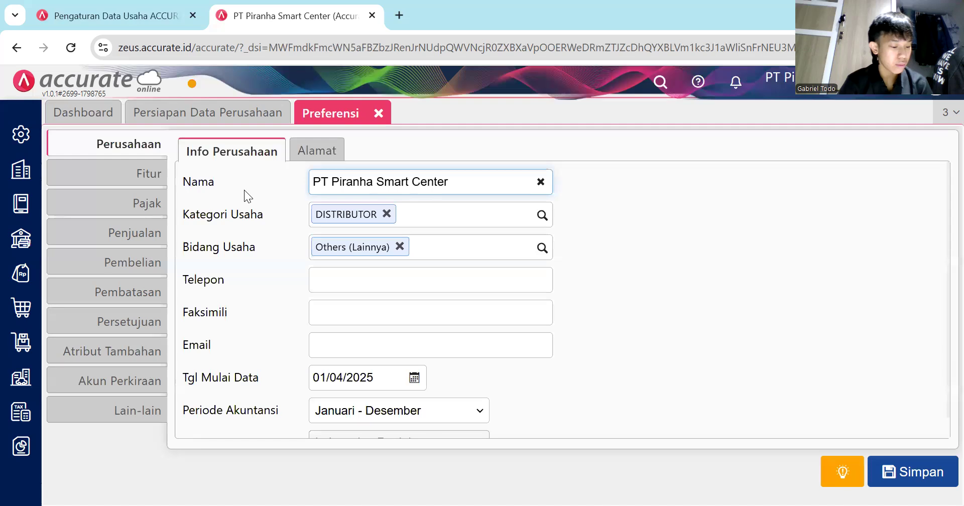
{"action": "left_click", "coordinate": [415, 289]}
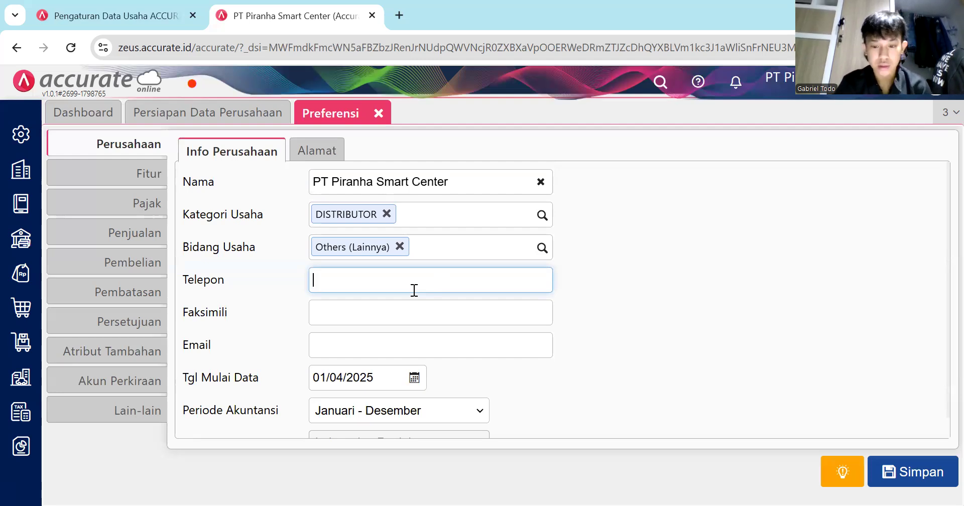
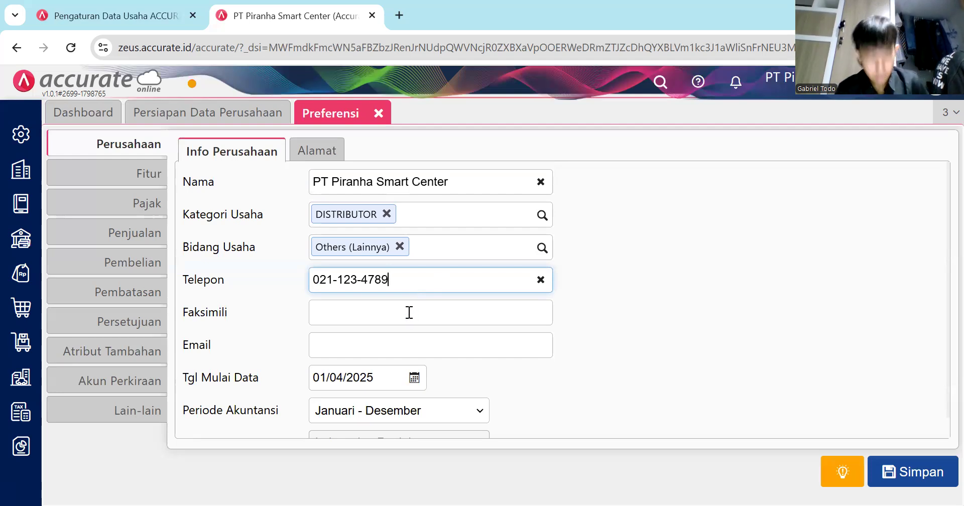
{"action": "left_click", "coordinate": [410, 307]}
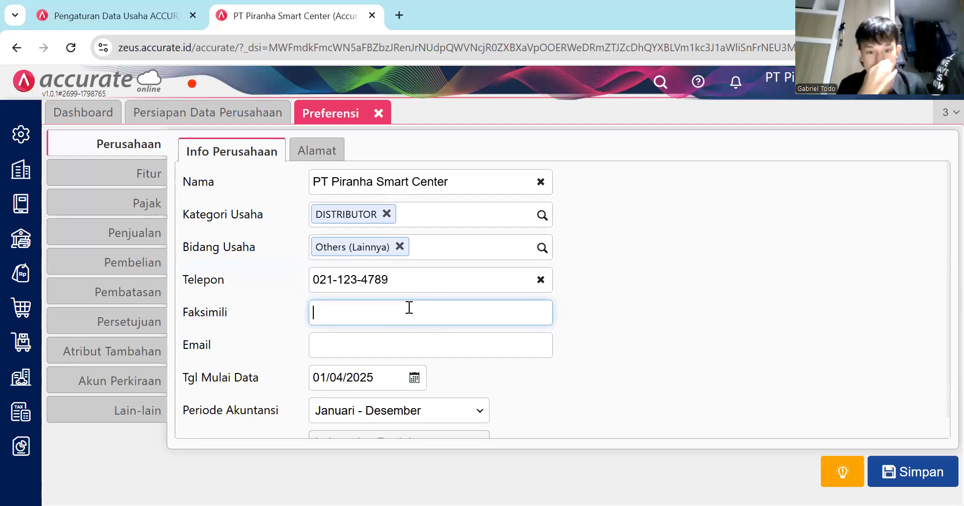
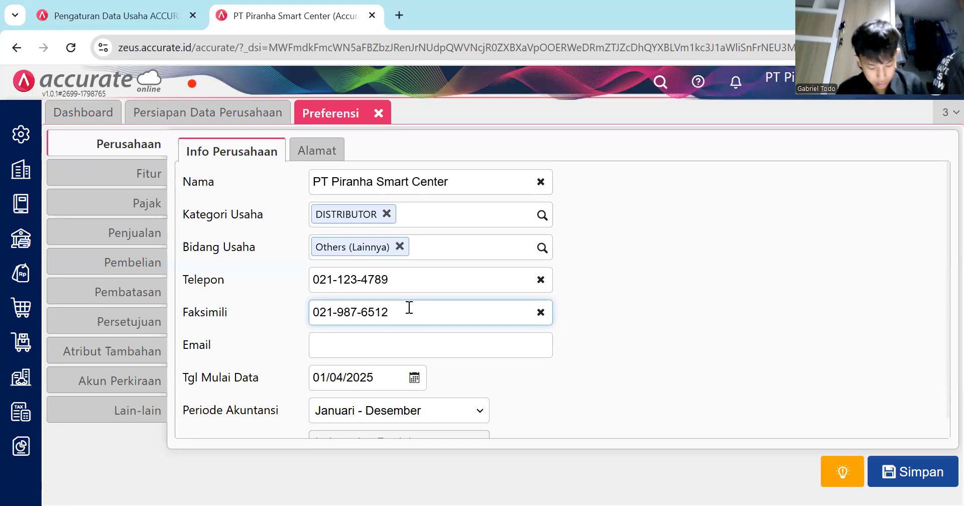
Fill the Email field with the company e-mail address, correcting typos, and scroll down the form.
{"action": "left_click", "coordinate": [388, 333]}
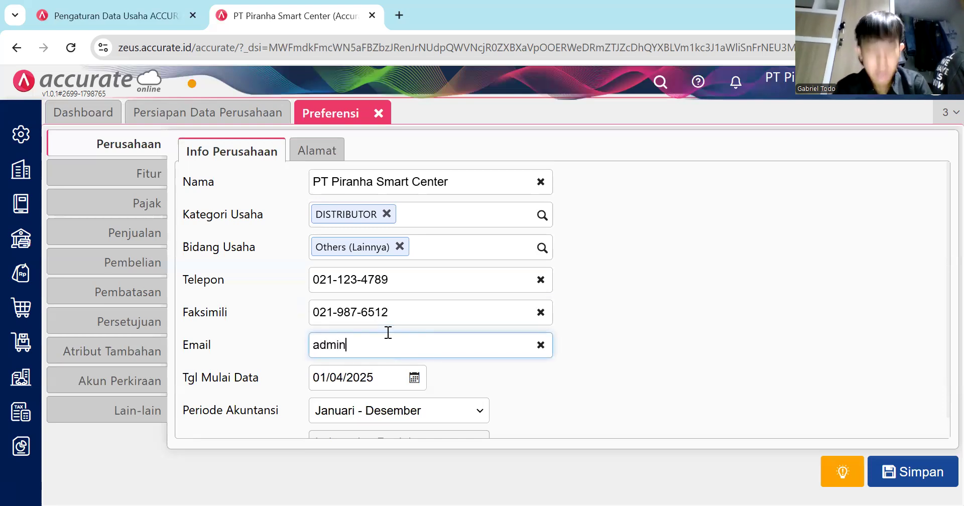
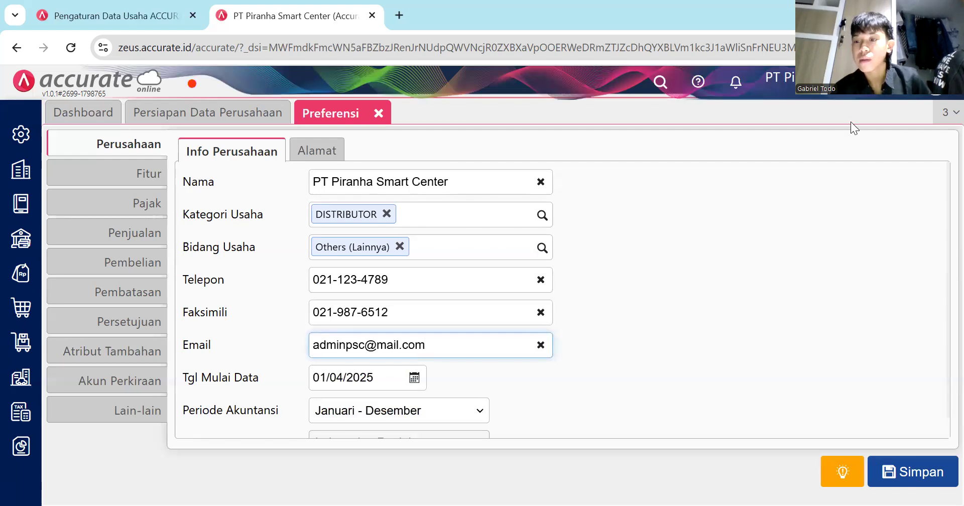
{"action": "left_click", "coordinate": [940, 221]}
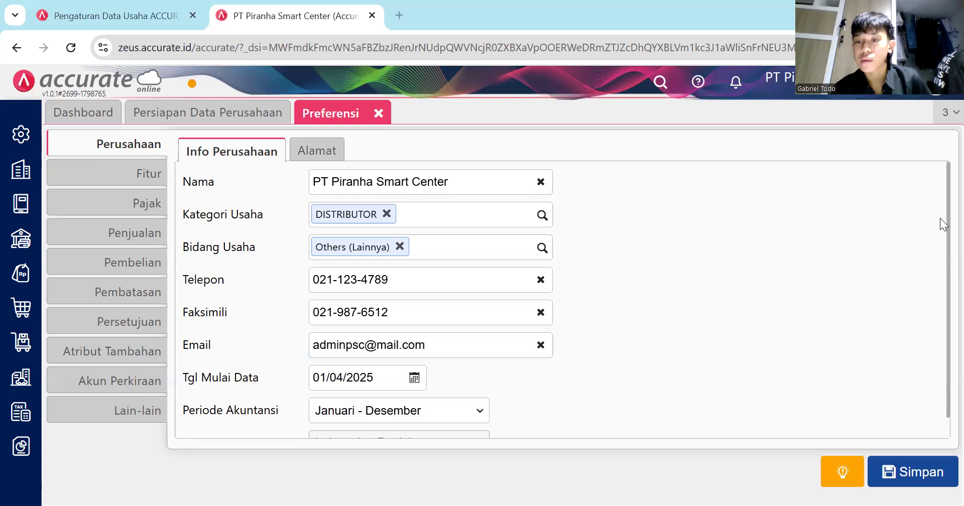
{"action": "scroll", "coordinate": [940, 294], "scroll_direction": "down", "scroll_amount": 1}
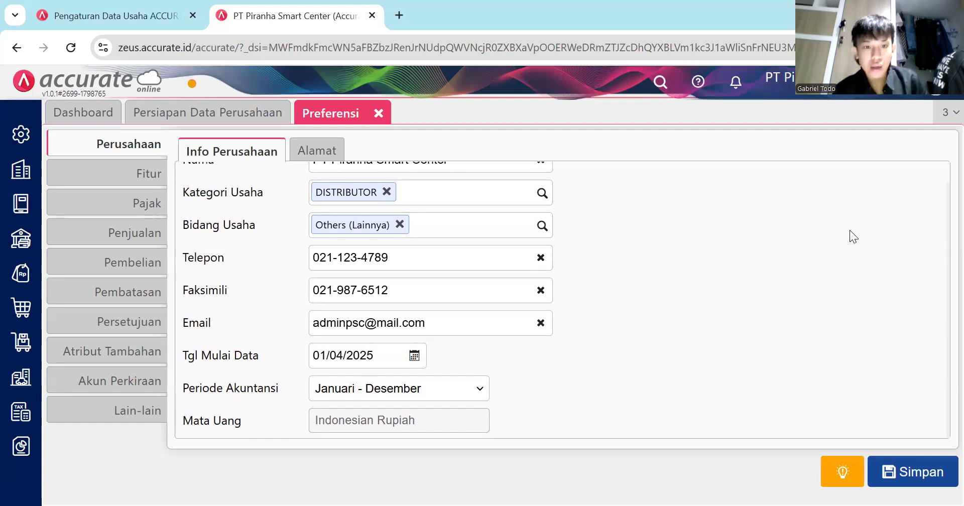
Enter the company's street address in the Jalan field of the Alamat tab.
{"action": "left_click", "coordinate": [320, 150]}
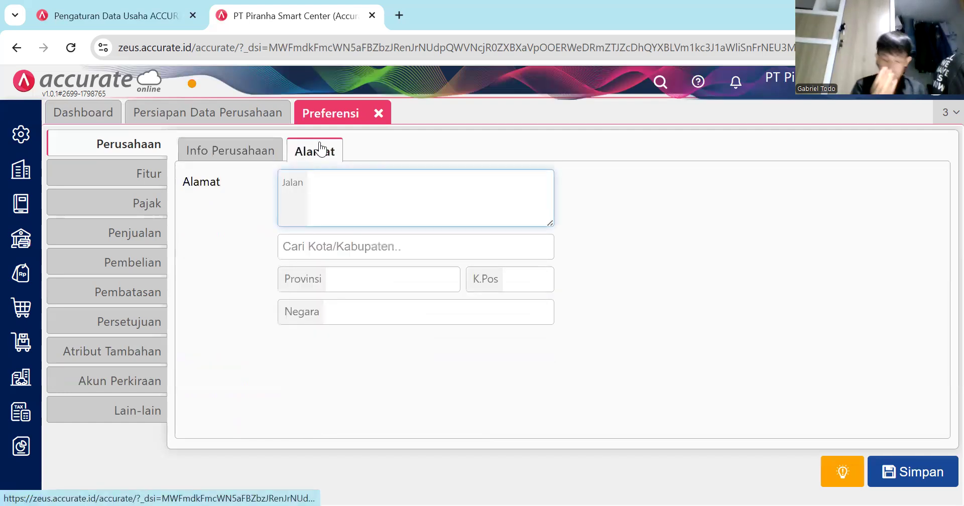
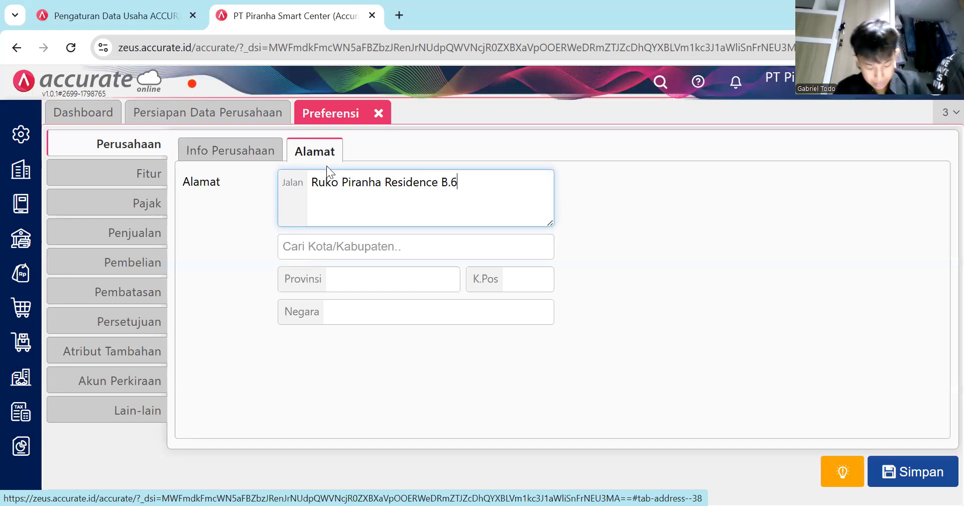
Set the regency to Kab. Malang via city search and enter the postal code.
{"action": "left_click", "coordinate": [331, 252]}
{"action": "type", "text": "B"}
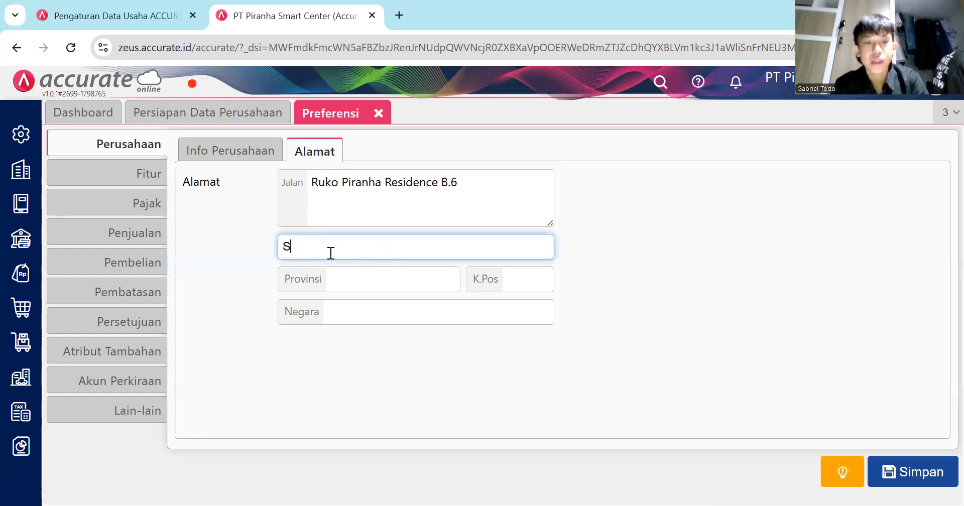
{"action": "key", "text": "BackSpace"}
{"action": "type", "text": "Malang"}
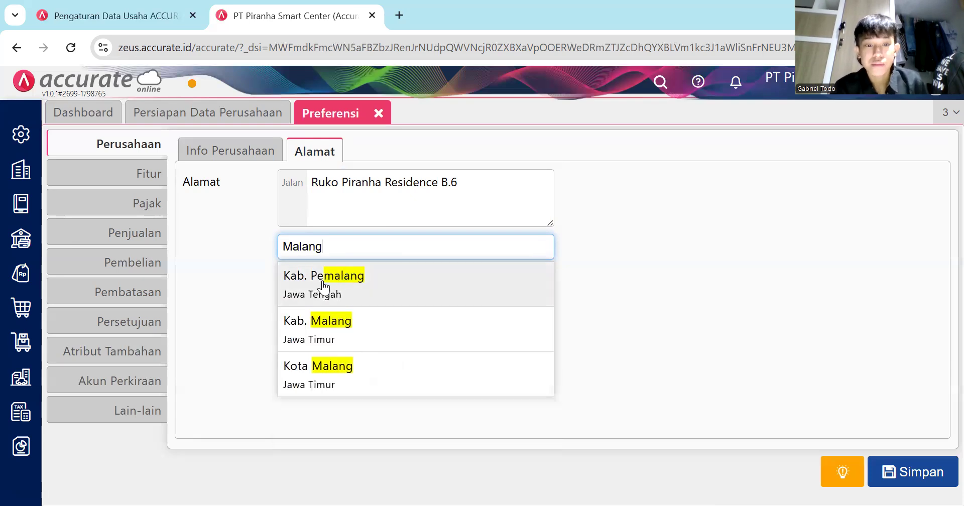
{"action": "left_click", "coordinate": [329, 327]}
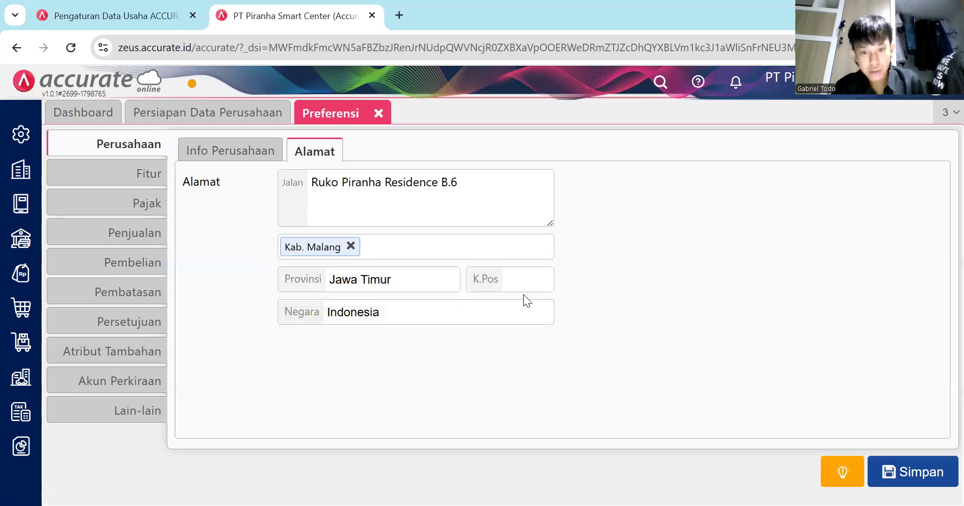
{"action": "left_click", "coordinate": [523, 269]}
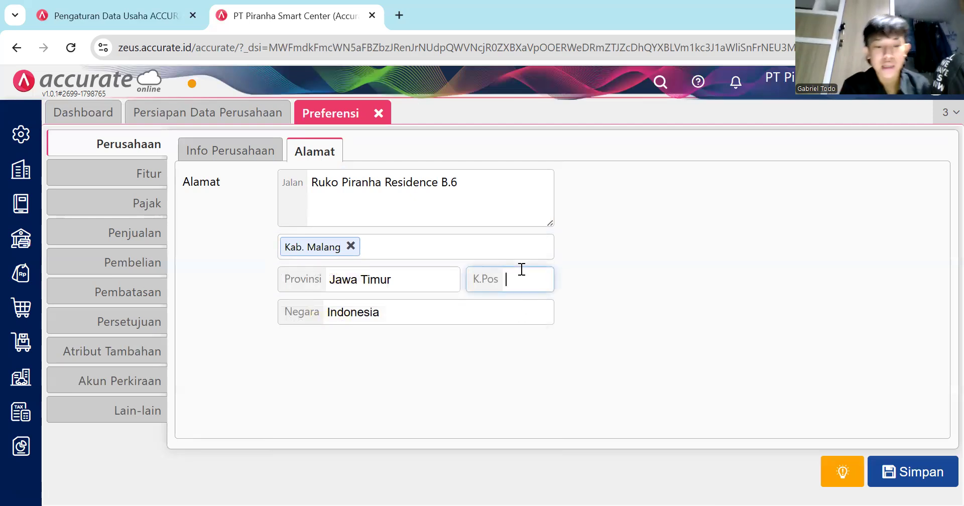
{"action": "type", "text": "65"}
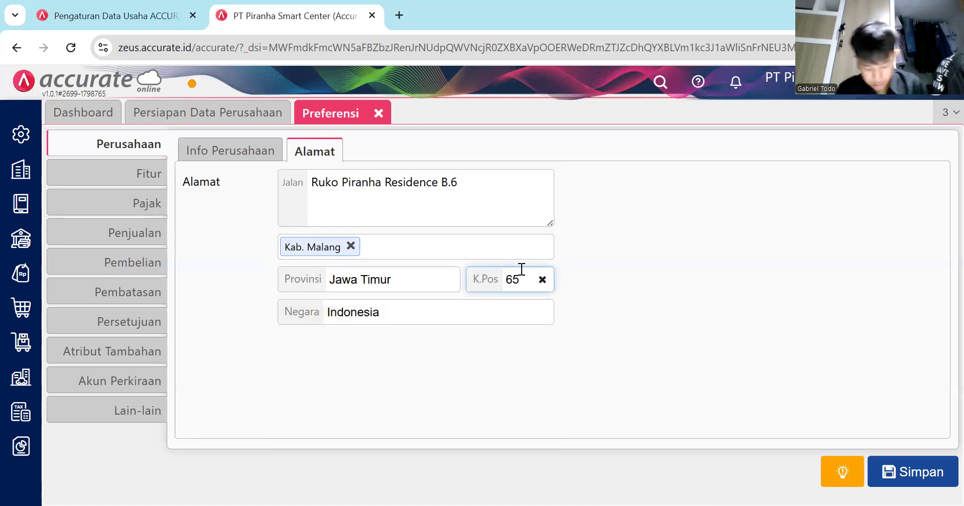
{"action": "type", "text": "14"}
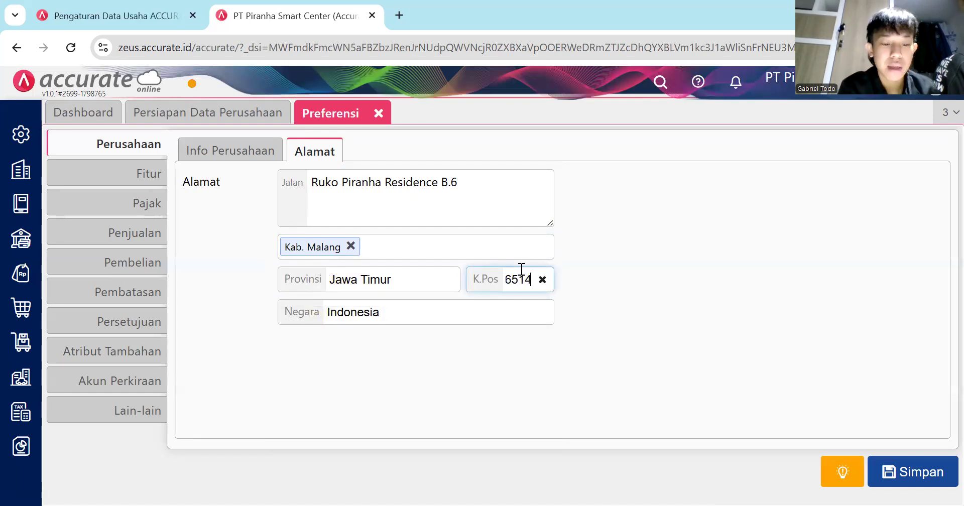
{"action": "type", "text": "2"}
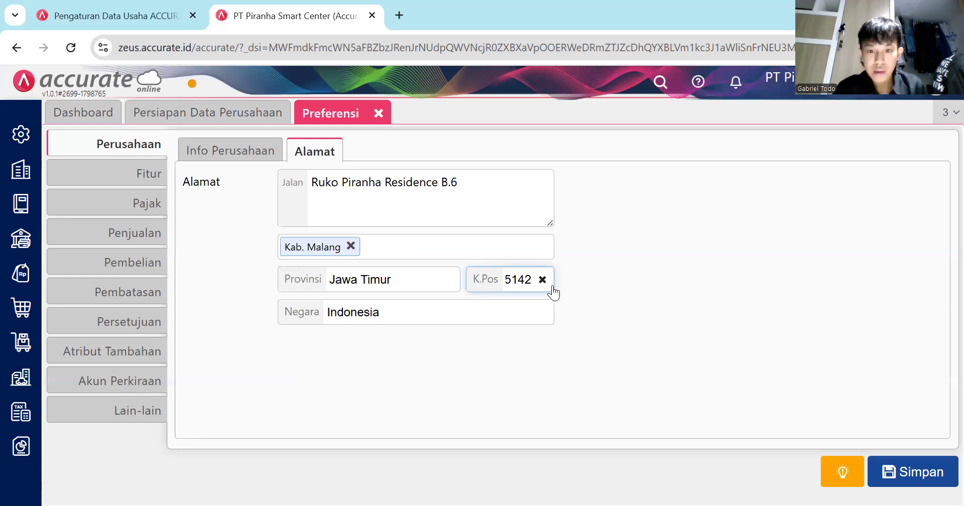
Save the Preferensi changes and bring up the Perusahaan settings panel.
{"action": "left_click", "coordinate": [888, 465]}
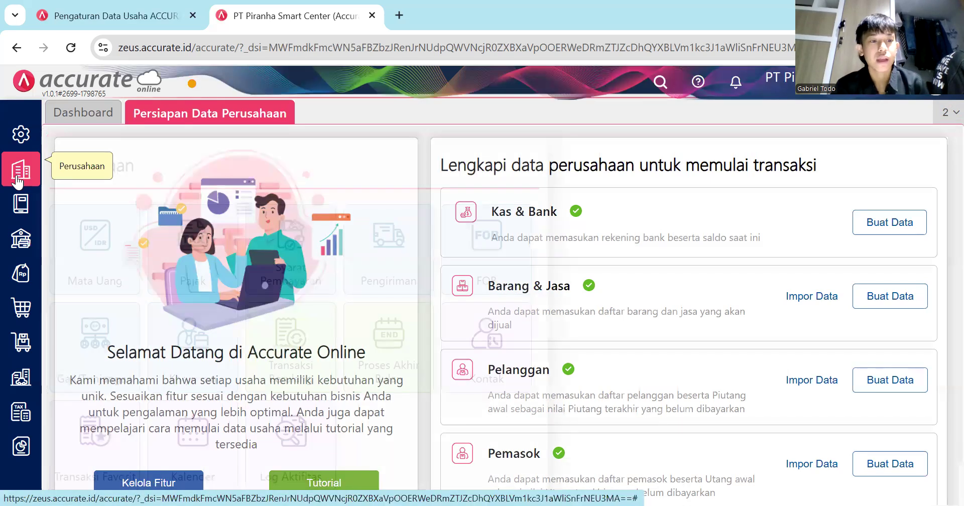
{"action": "left_click", "coordinate": [18, 179]}
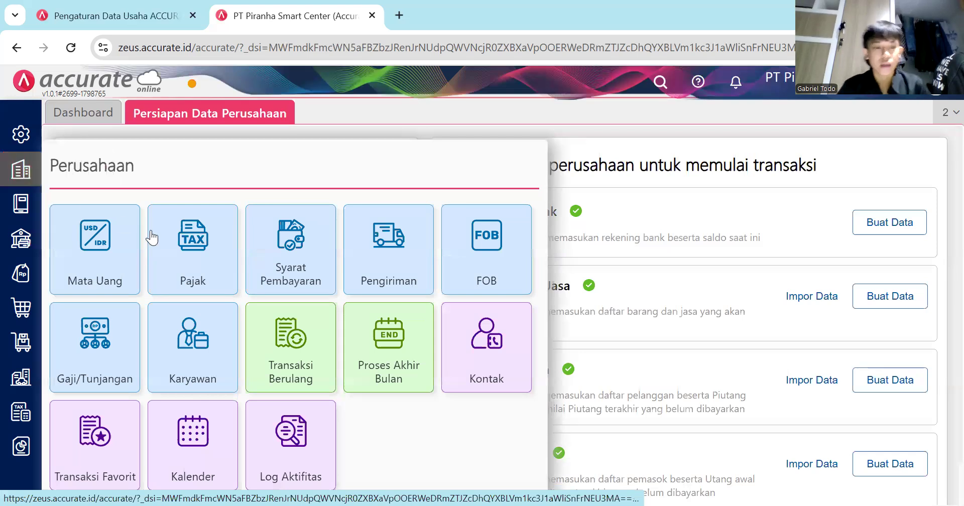
Create a Proses Akhir Bulan entry for Desember, confirming the US Dollar rate of 14.000.
{"action": "left_click", "coordinate": [388, 377]}
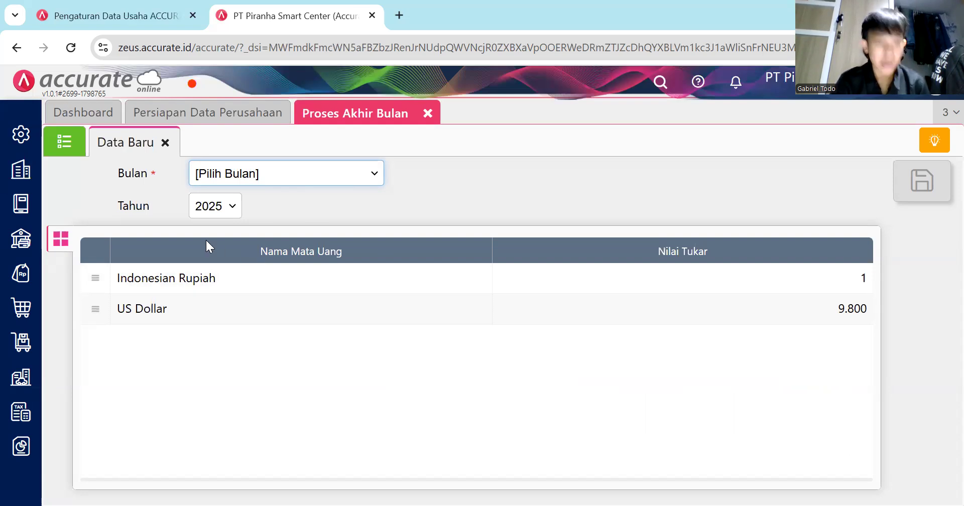
{"action": "left_click", "coordinate": [263, 170]}
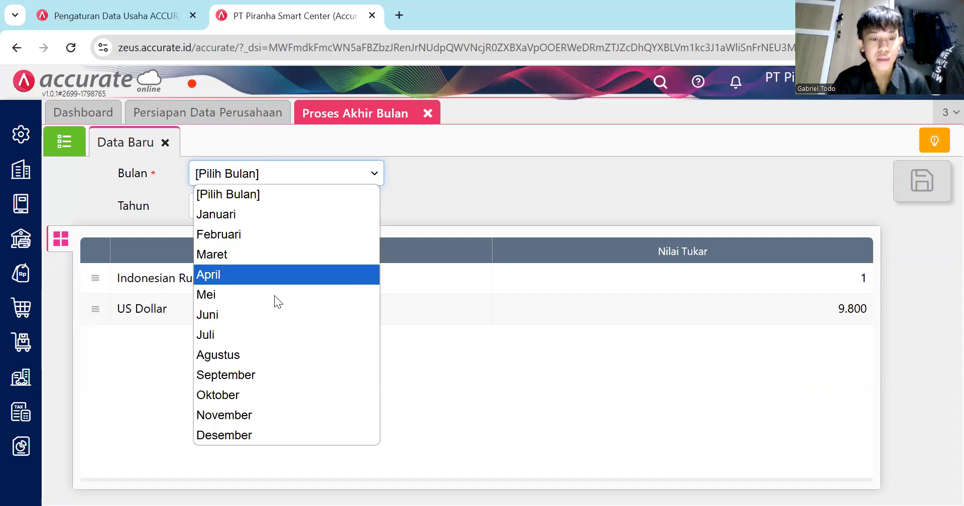
{"action": "left_click", "coordinate": [273, 433]}
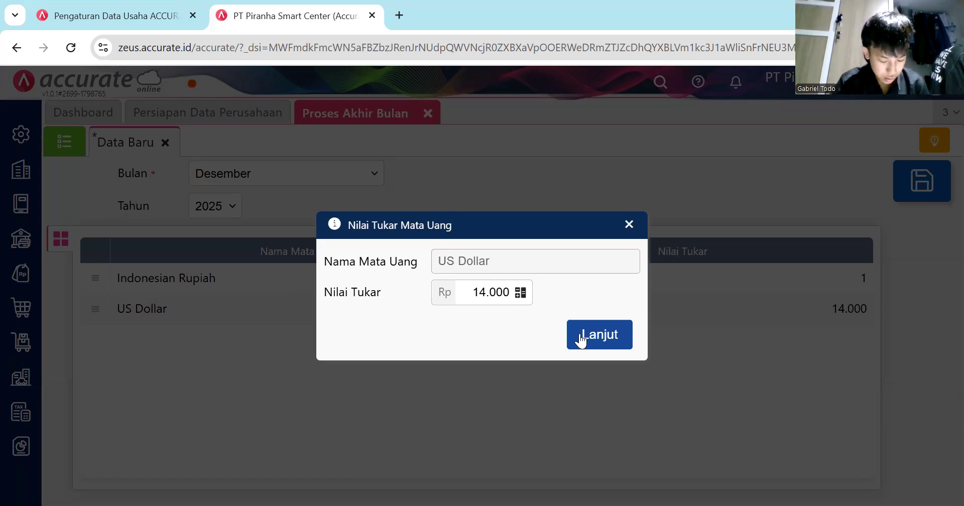
{"action": "left_click", "coordinate": [611, 334]}
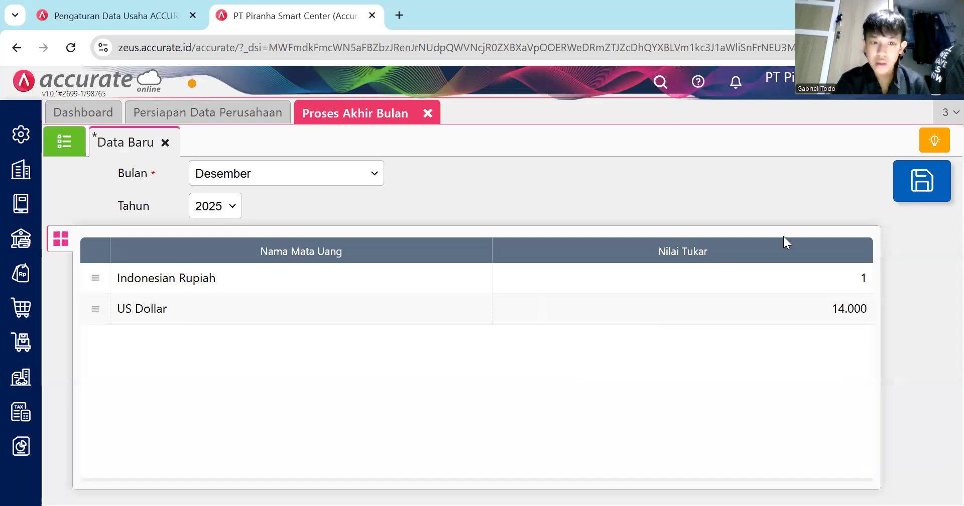
Attempt the save, open the existing Desember 2025 record, and dismiss four warehouse warnings.
{"action": "left_click", "coordinate": [934, 196]}
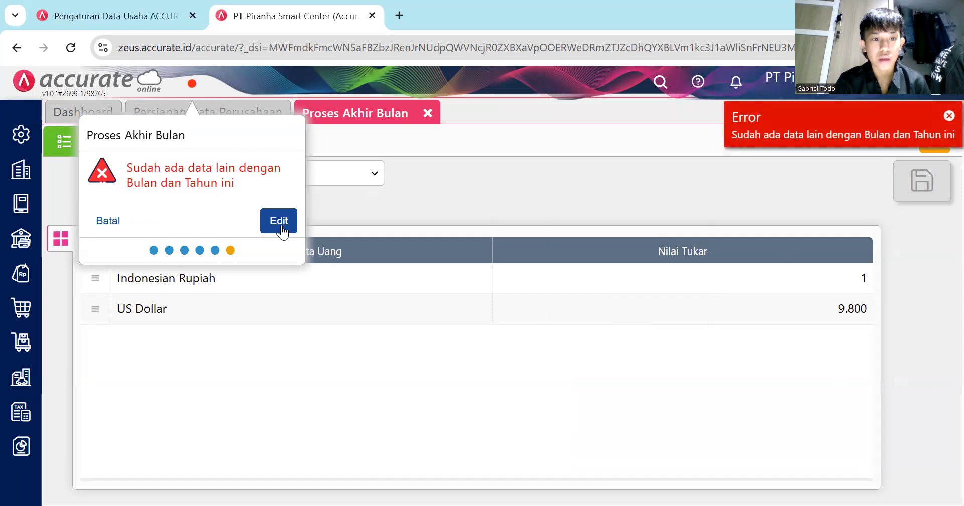
{"action": "left_click", "coordinate": [279, 224]}
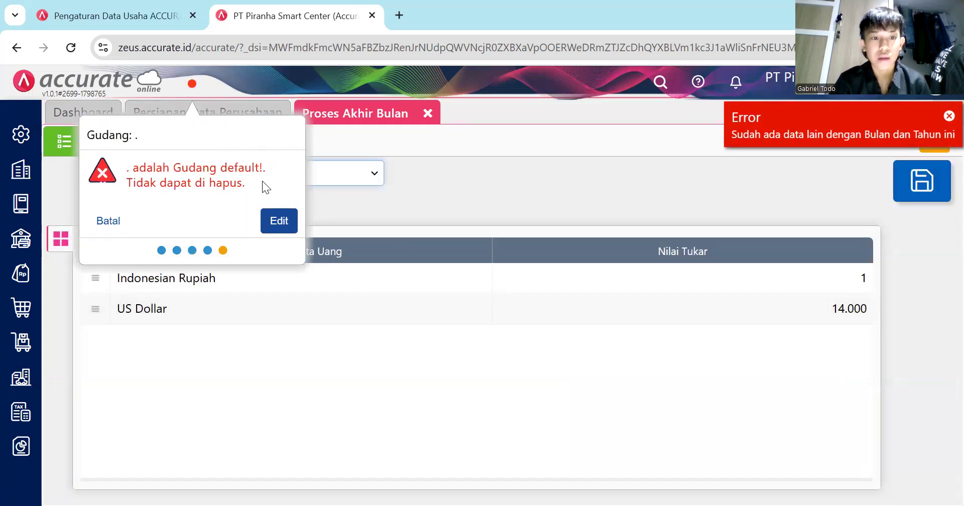
{"action": "left_click", "coordinate": [107, 221]}
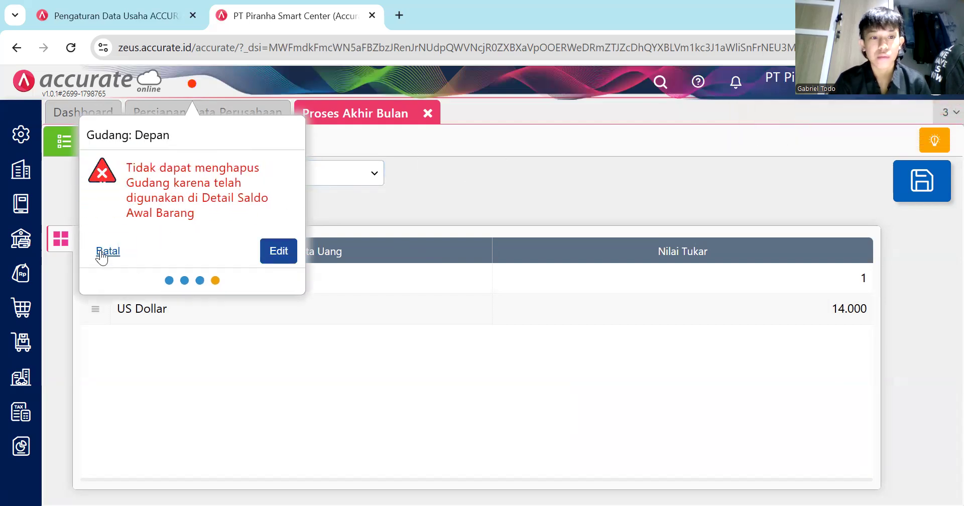
{"action": "left_click", "coordinate": [102, 255]}
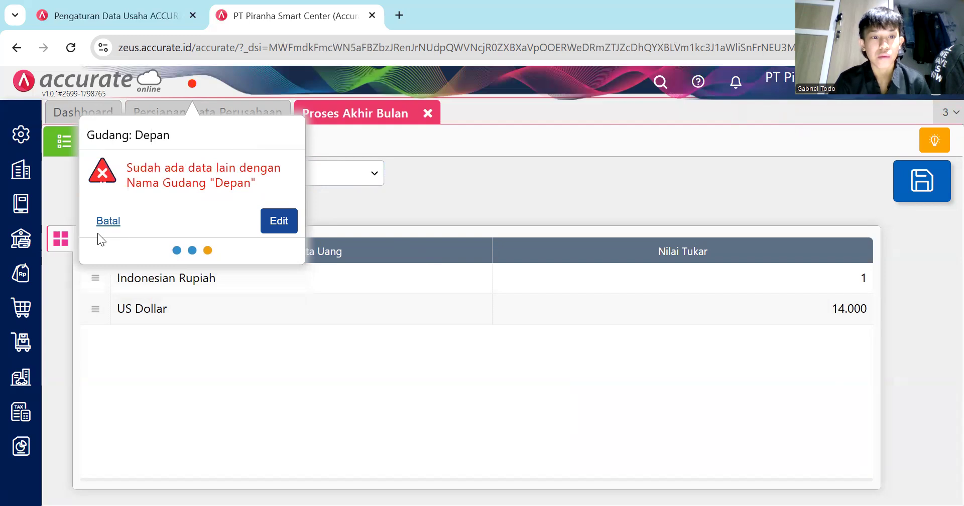
{"action": "left_click", "coordinate": [107, 221]}
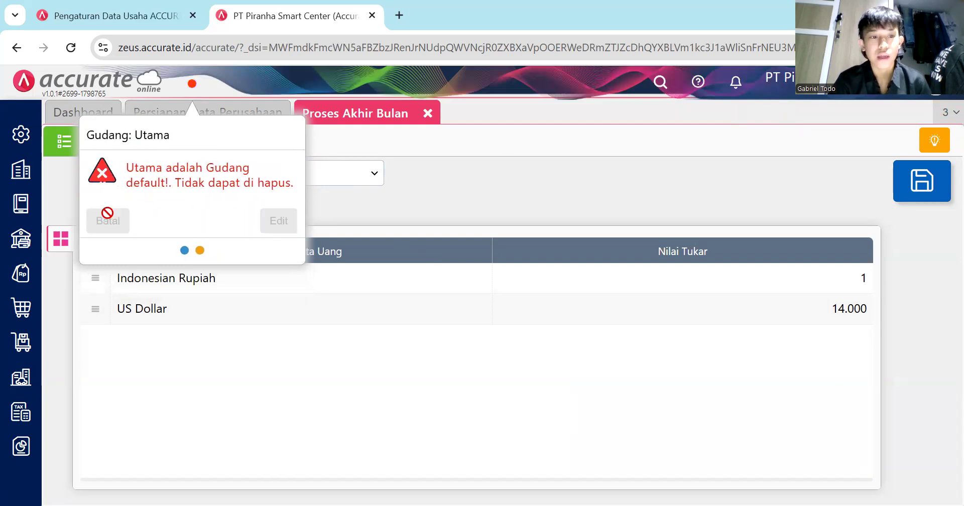
{"action": "left_click", "coordinate": [107, 220]}
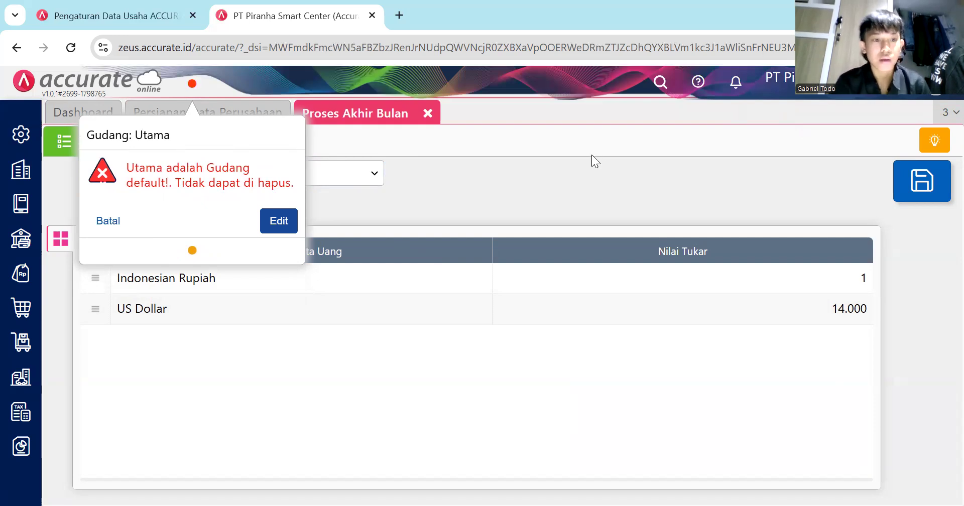
Dismiss the final warning and verify the US Dollar exchange rate stays at 14.000.
{"action": "left_click", "coordinate": [108, 222]}
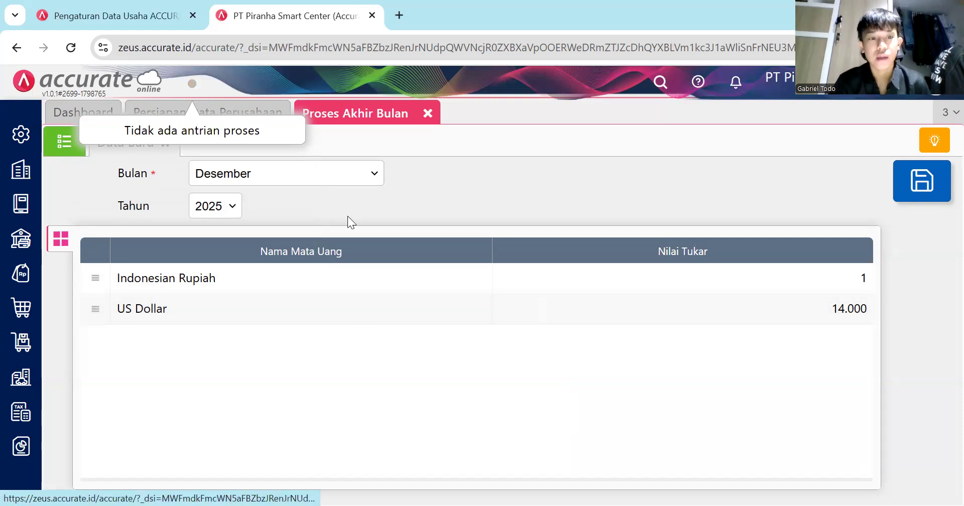
{"action": "left_click", "coordinate": [402, 313]}
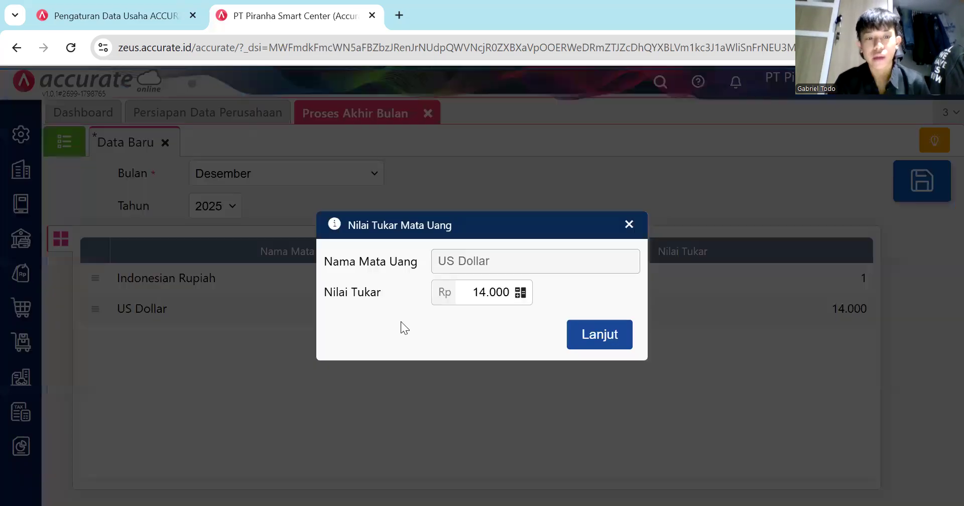
{"action": "left_click", "coordinate": [630, 224]}
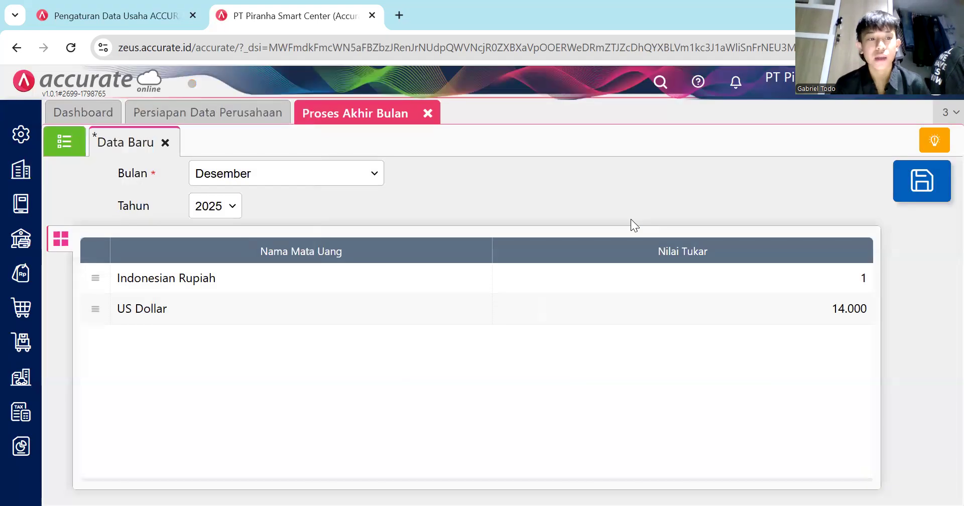